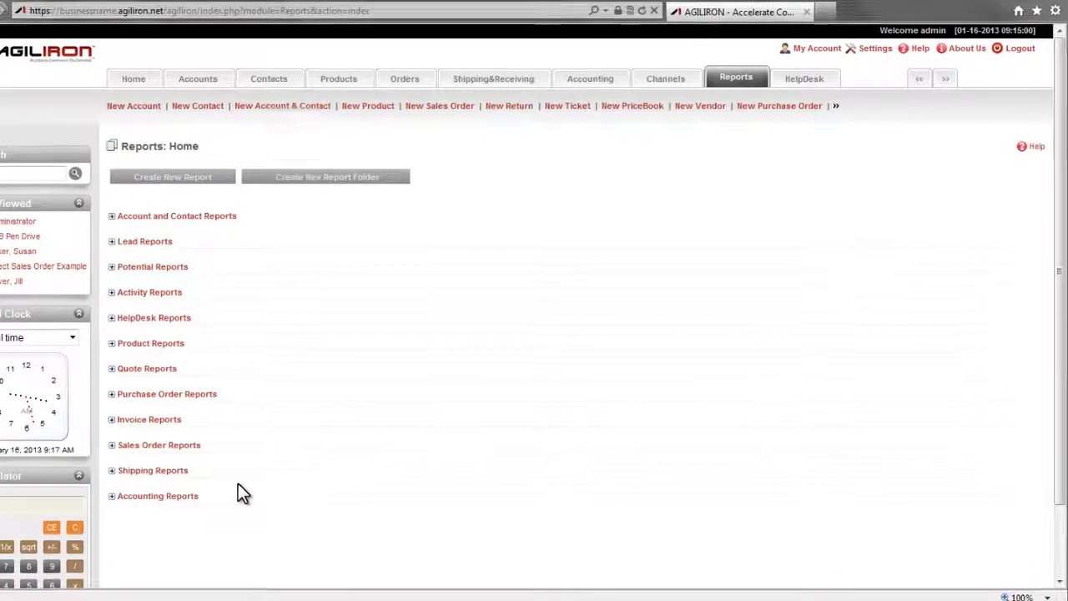
Expand the Sales Order Reports and Product Reports groups and look through the reports they list
{"action": "left_click", "coordinate": [113, 448]}
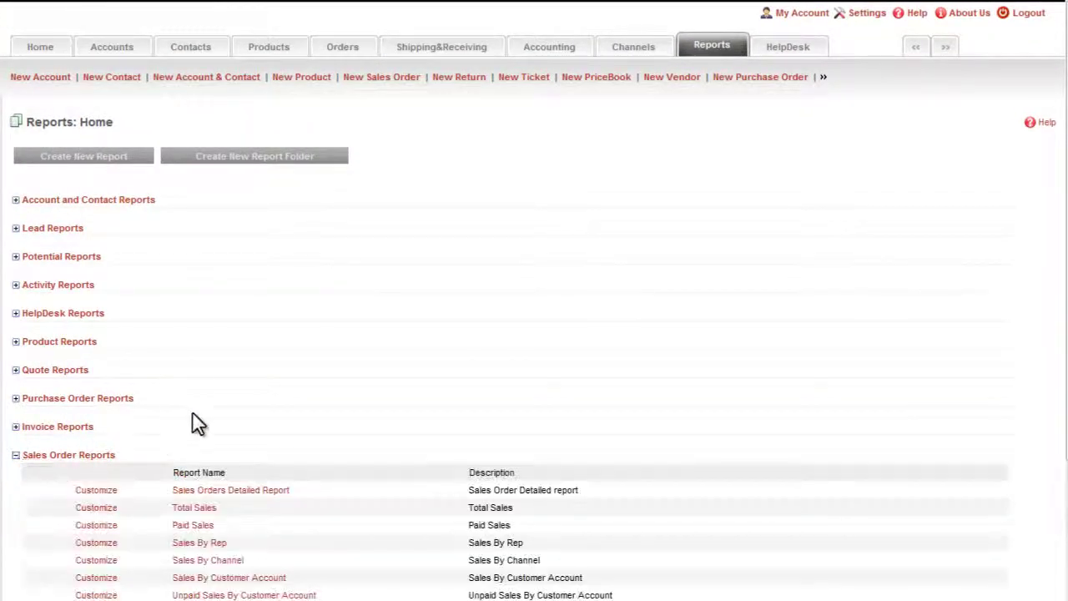
{"action": "scroll", "coordinate": [195, 425], "scroll_direction": "down", "scroll_amount": 2}
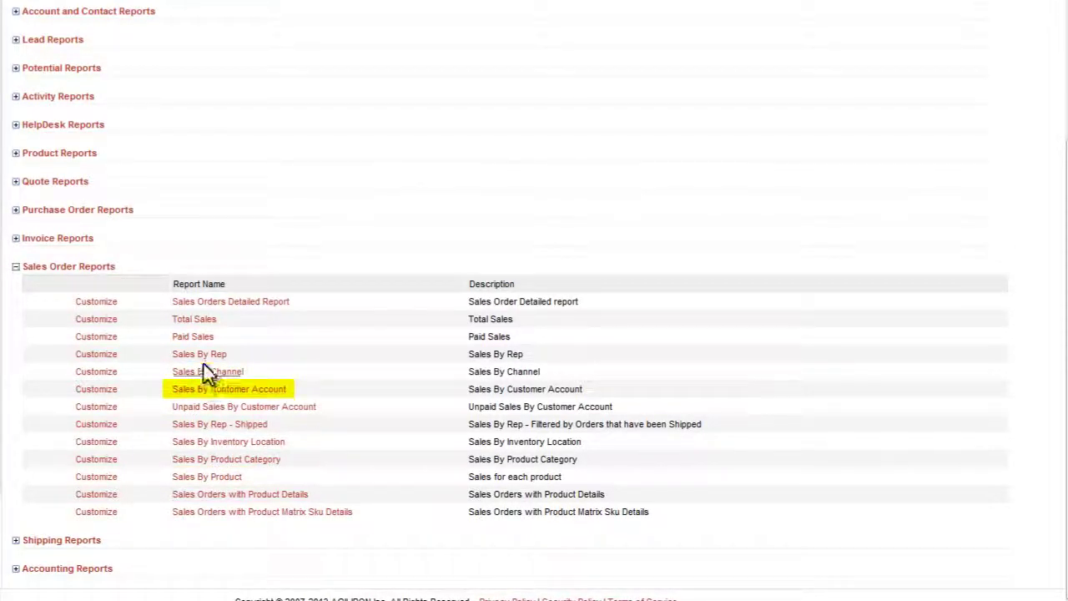
{"action": "left_click", "coordinate": [15, 154]}
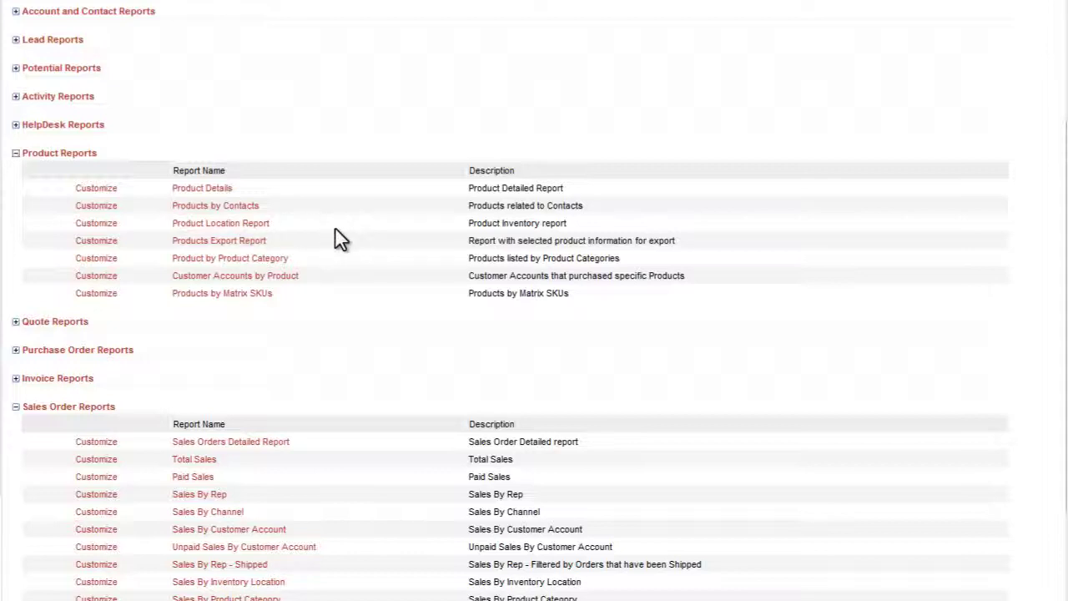
{"action": "scroll", "coordinate": [334, 229], "scroll_direction": "down", "scroll_amount": 3}
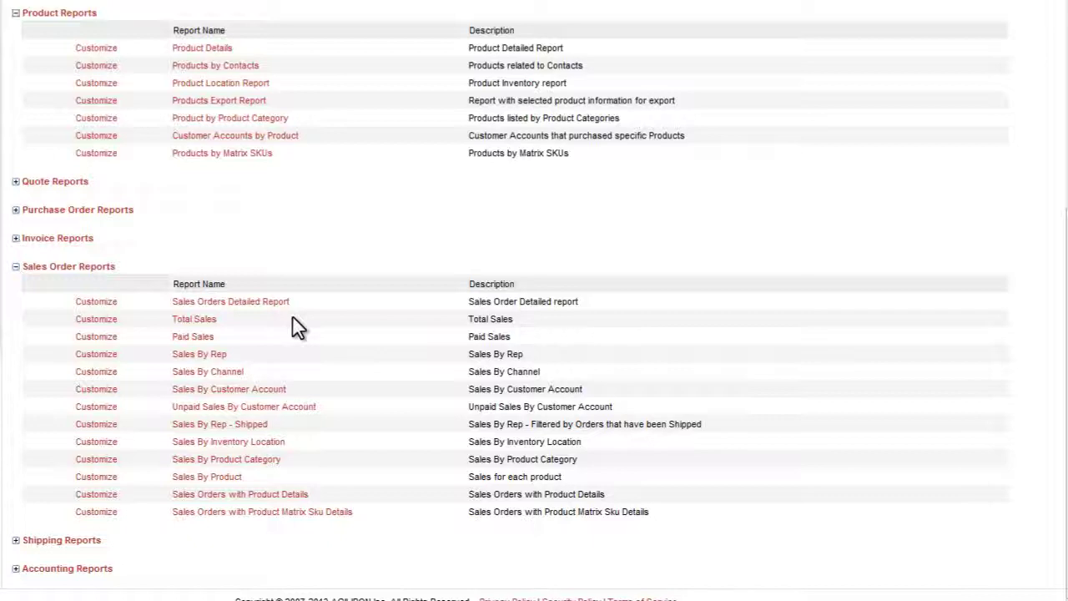
Open the Sales Orders Detailed Report and review its date range choices and export formats
{"action": "left_click", "coordinate": [265, 304]}
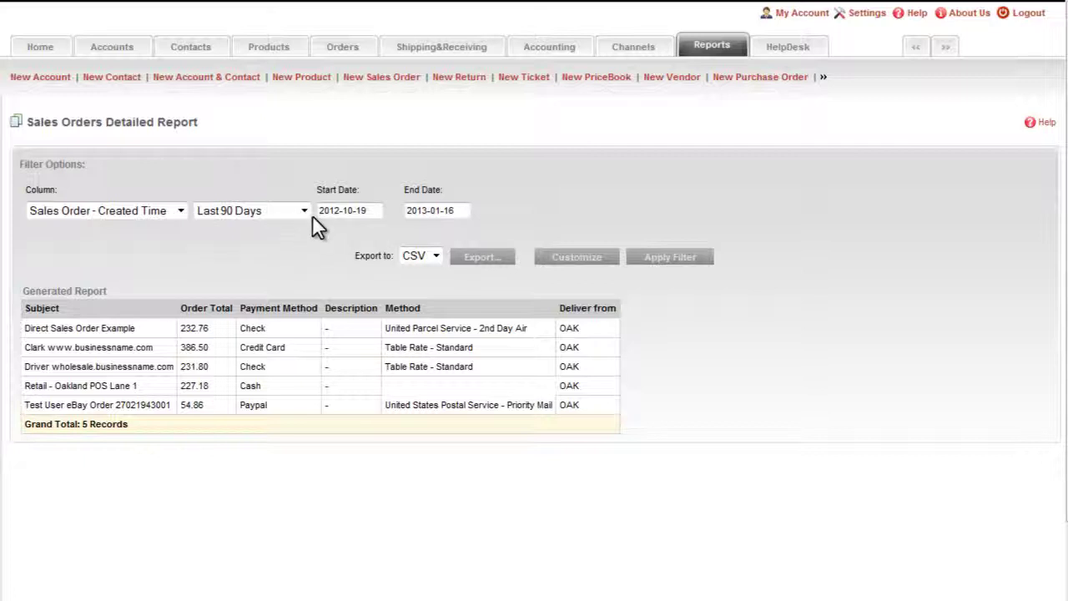
{"action": "left_click", "coordinate": [305, 211]}
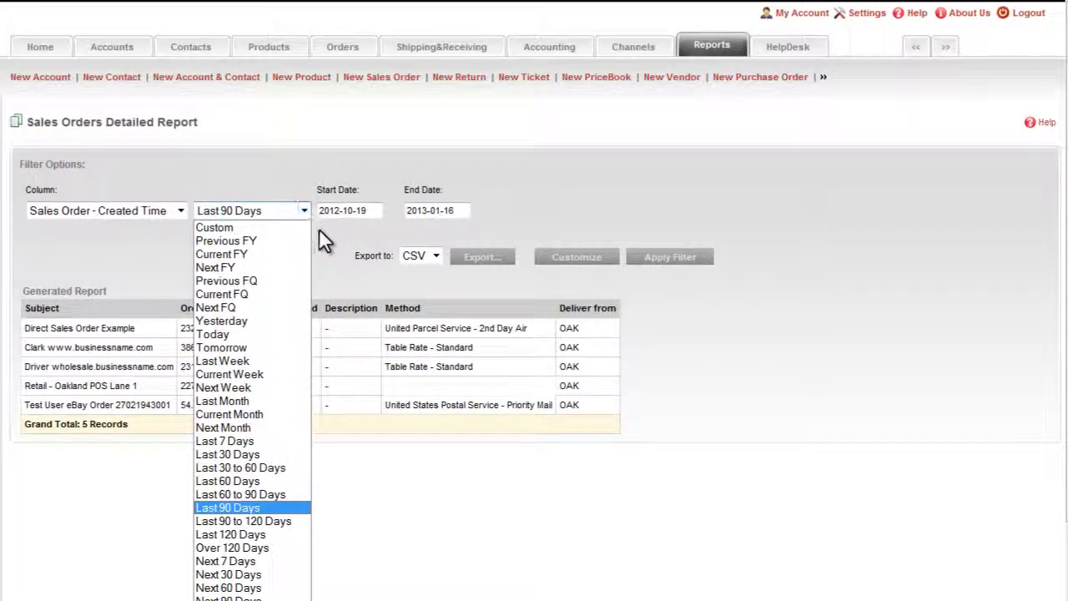
{"action": "left_click", "coordinate": [318, 229]}
{"action": "left_click", "coordinate": [437, 253]}
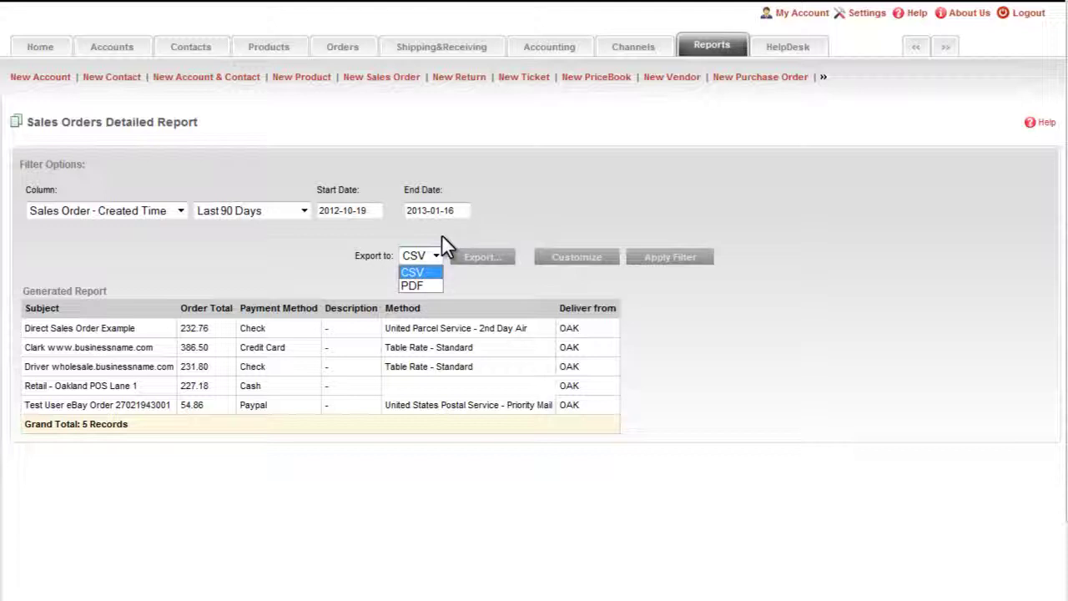
{"action": "left_click", "coordinate": [442, 235]}
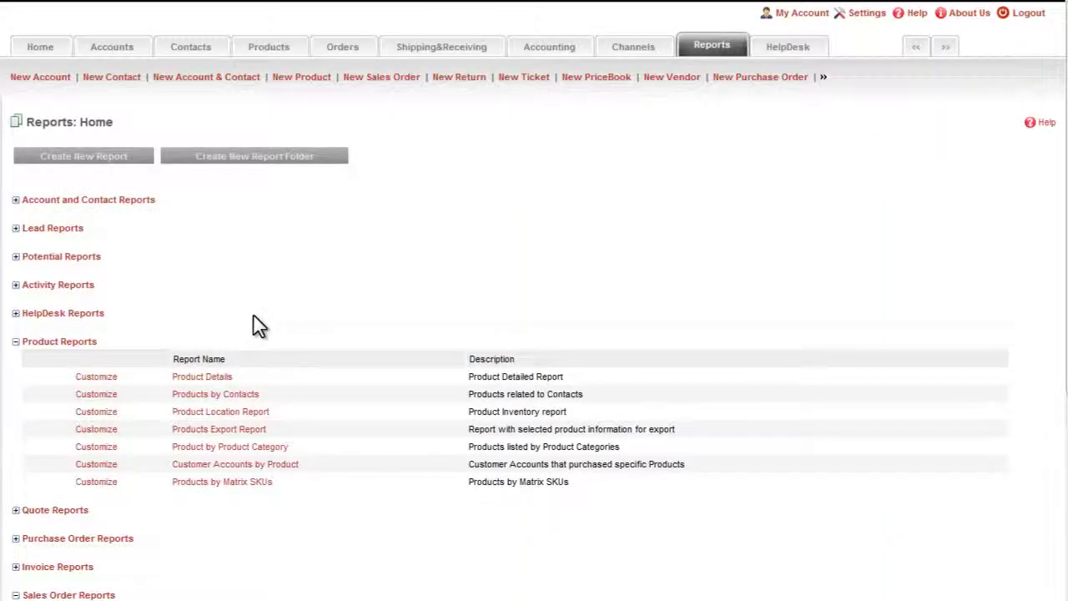
Open a sales order report for customization and review its available columns, grouping and column total settings
{"action": "scroll", "coordinate": [258, 325], "scroll_direction": "down", "scroll_amount": 4}
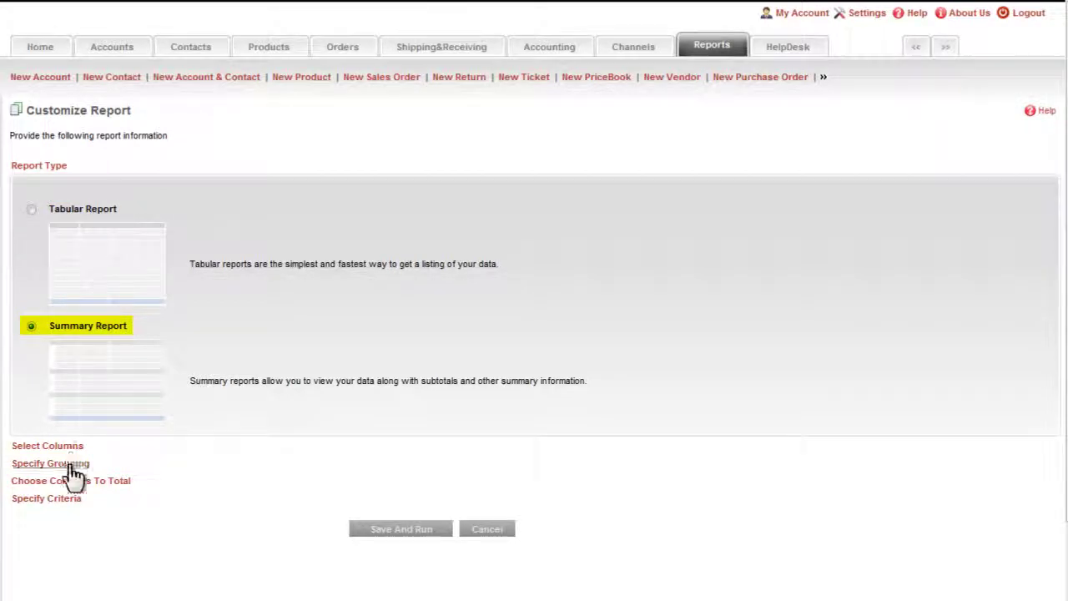
{"action": "left_click", "coordinate": [50, 447]}
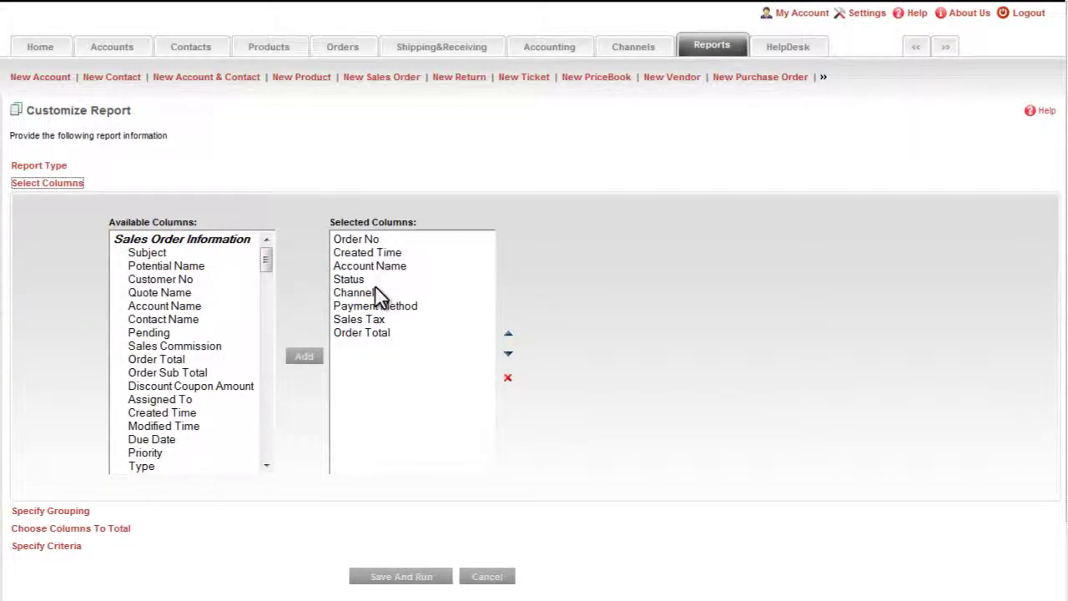
{"action": "left_click_drag", "start_coordinate": [268, 259], "coordinate": [284, 455]}
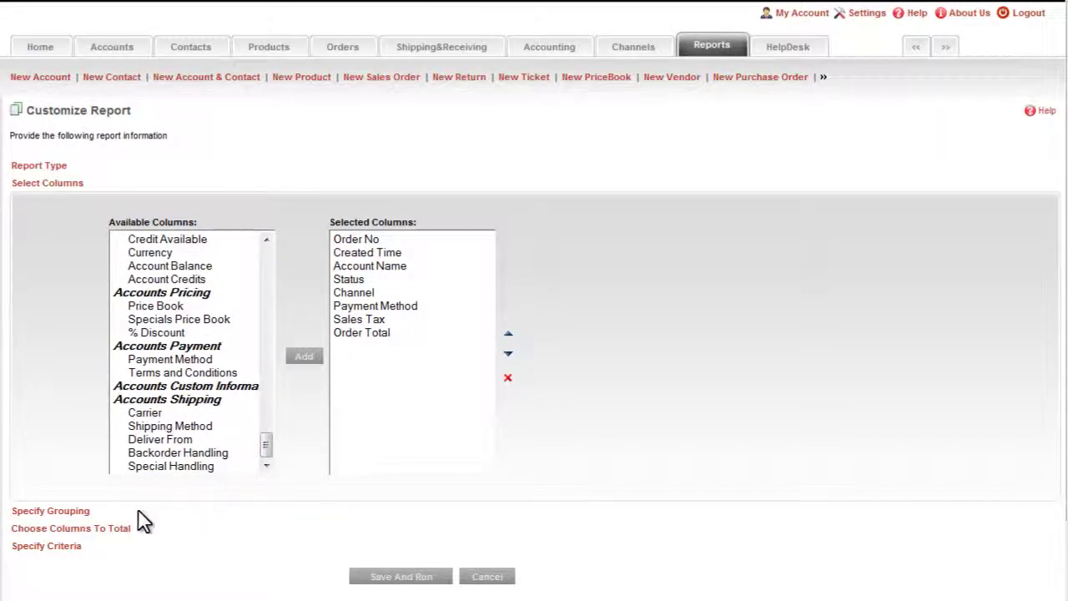
{"action": "left_click", "coordinate": [73, 518]}
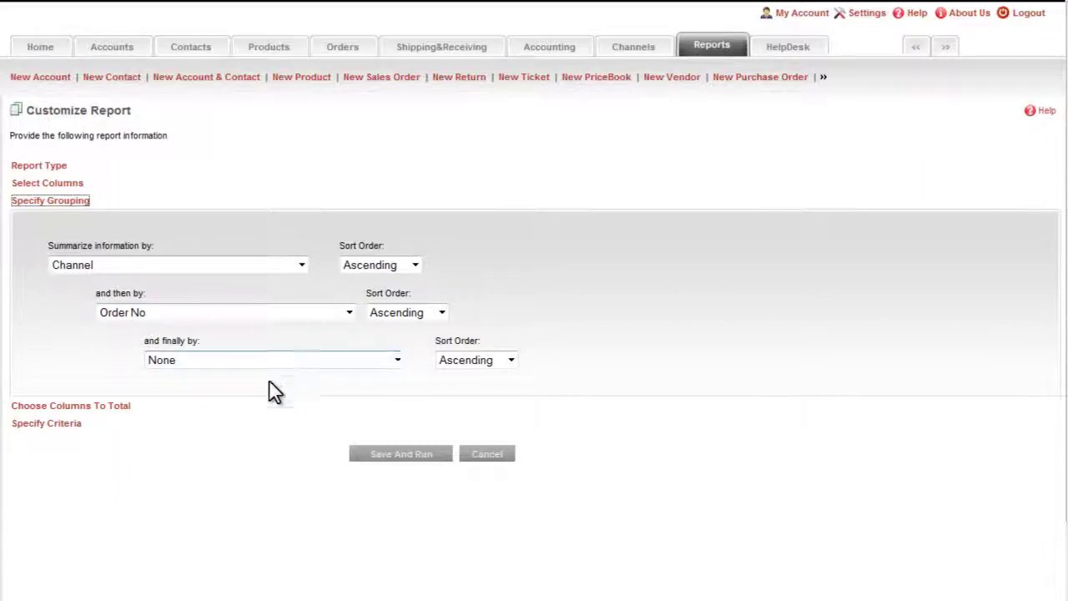
{"action": "left_click", "coordinate": [113, 409]}
{"action": "scroll", "coordinate": [231, 395], "scroll_direction": "down", "scroll_amount": 2}
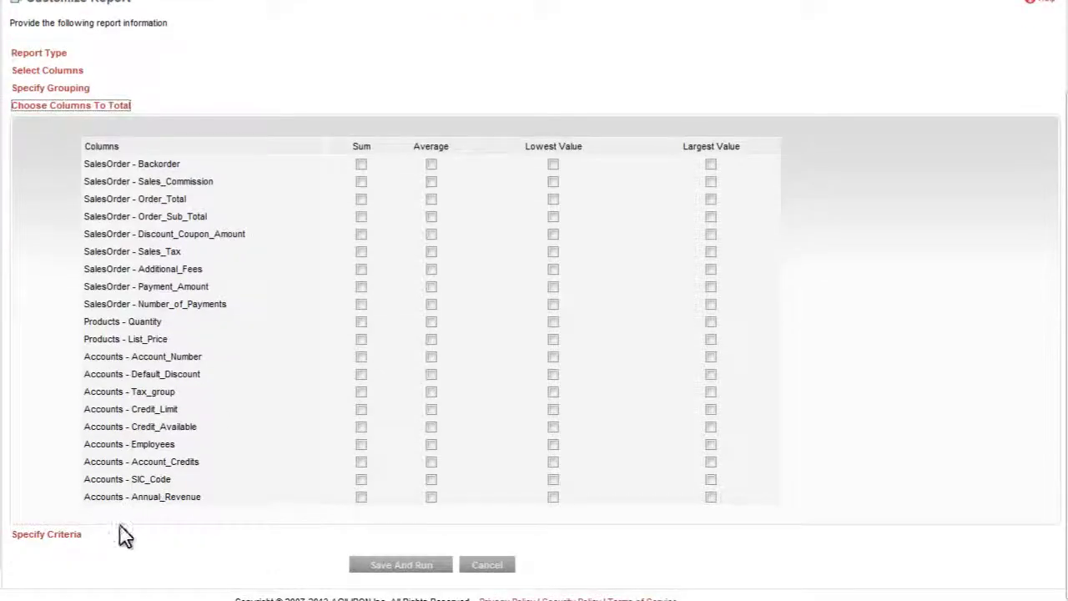
Open the report's criteria and review the date ranges offered for the Created Time standard filter
{"action": "left_click", "coordinate": [50, 538]}
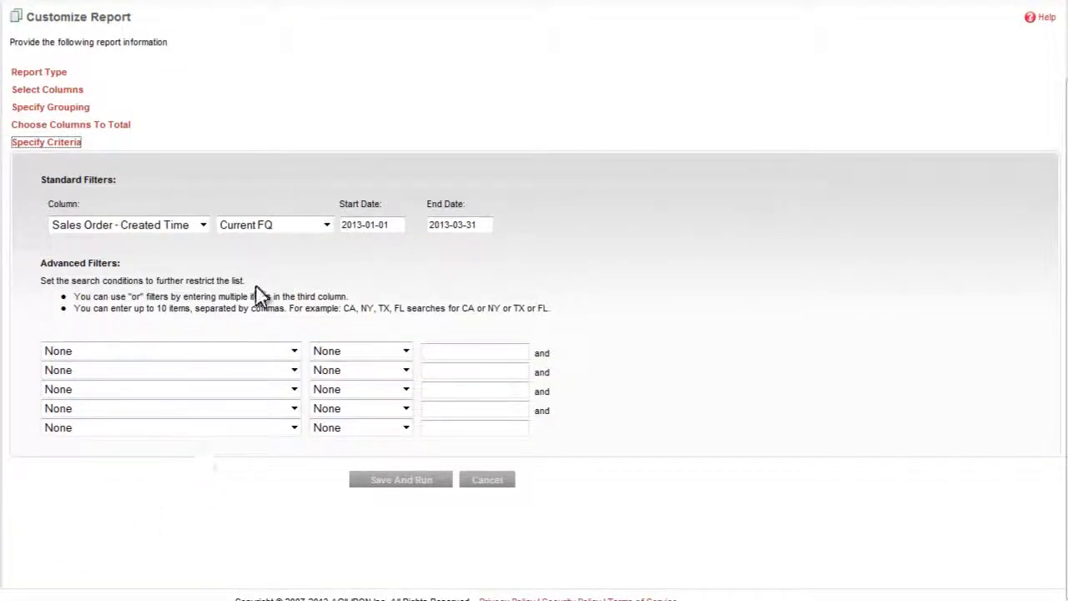
{"action": "left_click", "coordinate": [328, 225]}
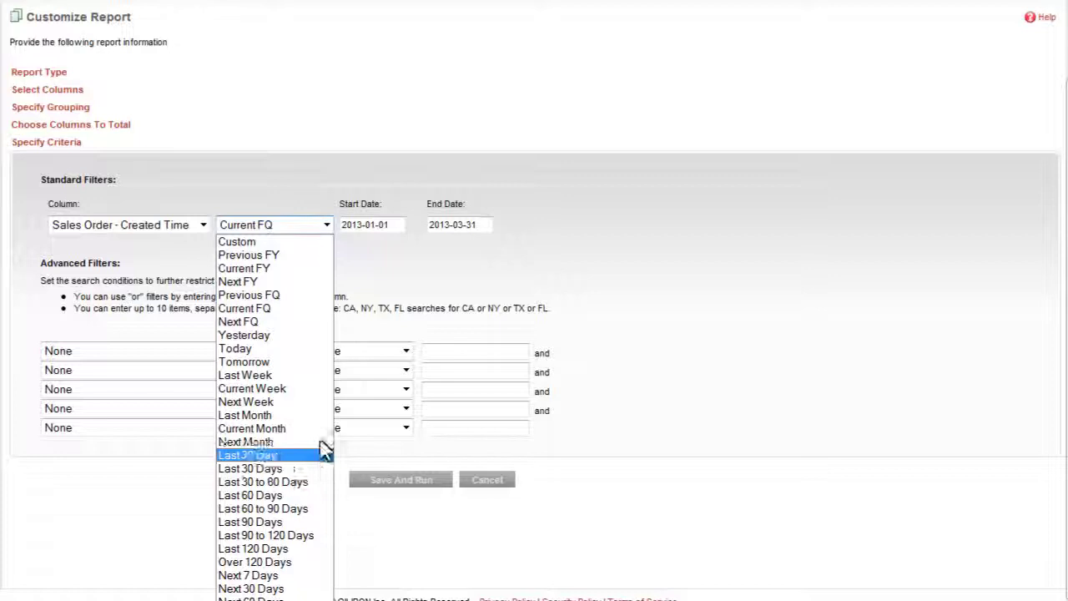
{"action": "left_click", "coordinate": [417, 317]}
{"action": "left_click", "coordinate": [294, 351]}
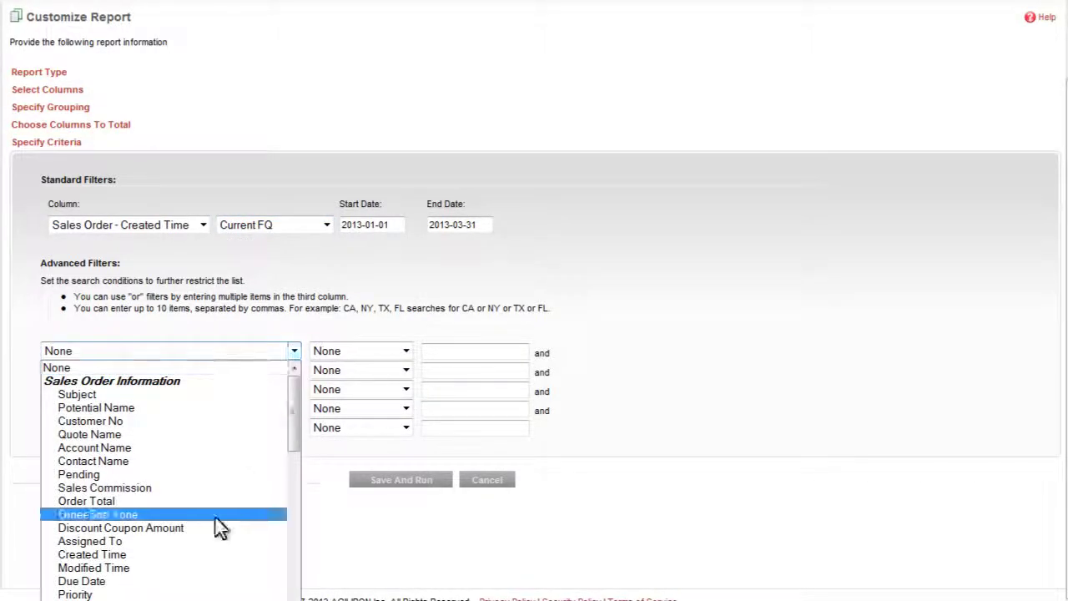
{"action": "left_click", "coordinate": [92, 600]}
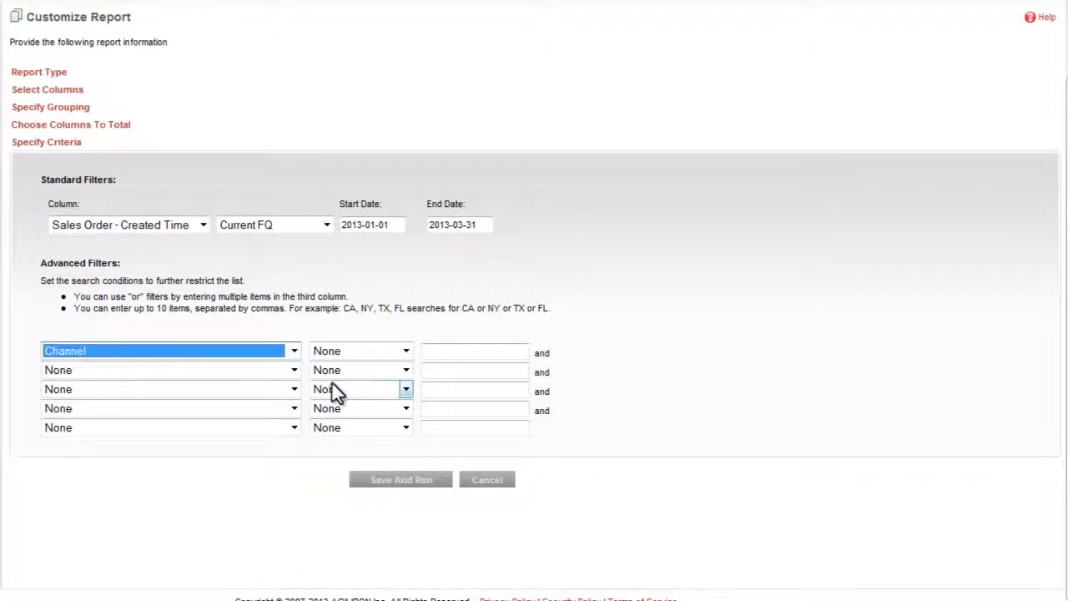
{"action": "left_click", "coordinate": [406, 350]}
{"action": "left_click", "coordinate": [376, 381]}
{"action": "left_click", "coordinate": [425, 352]}
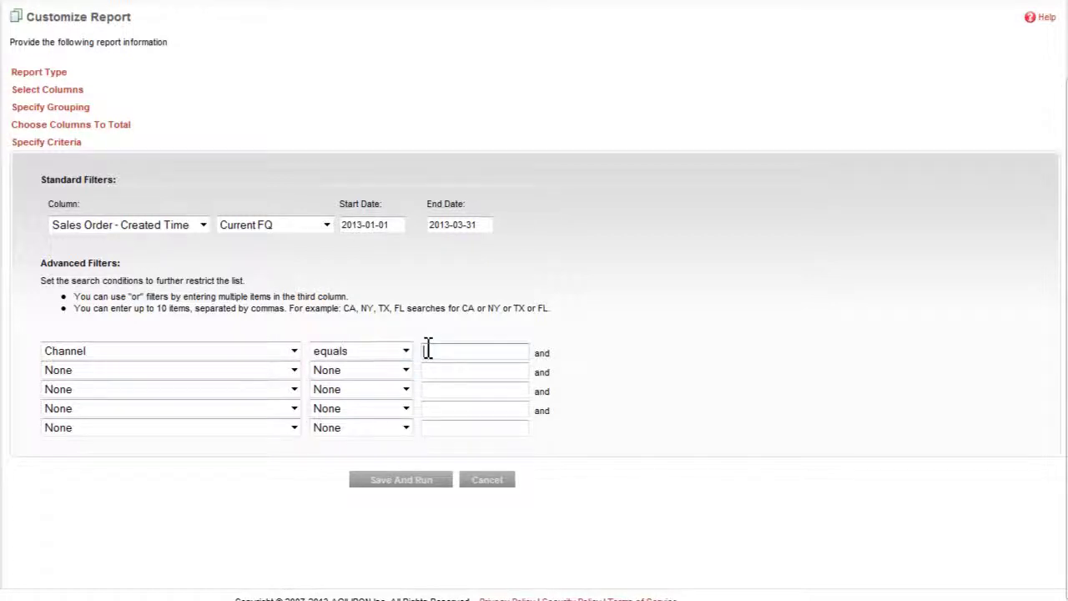
{"action": "type", "text": "www.businessname.com"}
{"action": "scroll", "coordinate": [459, 455], "scroll_direction": "up", "scroll_amount": 2}
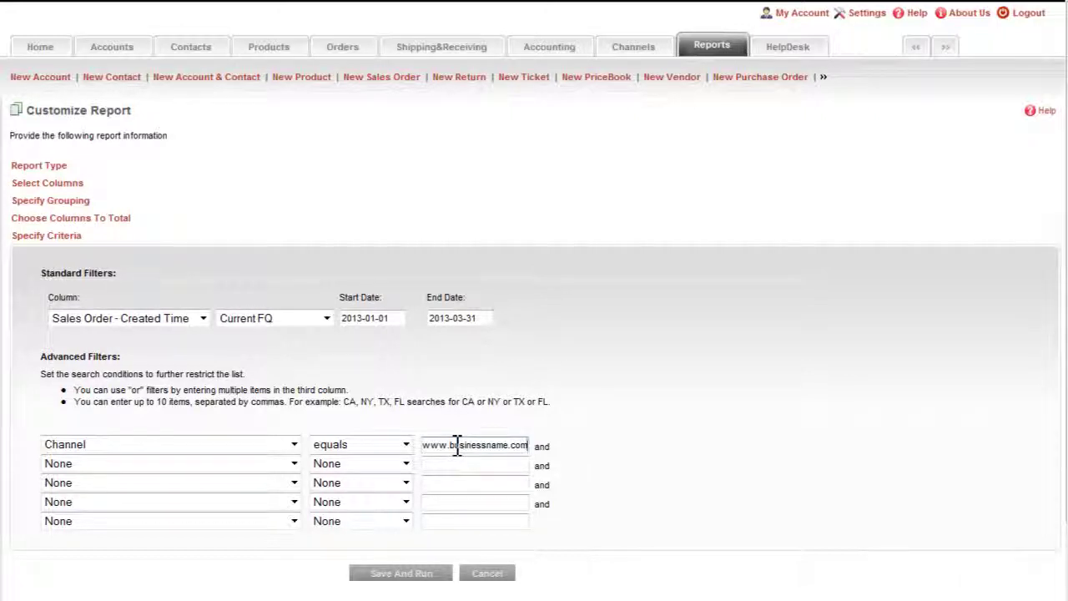
{"action": "left_click", "coordinate": [540, 445]}
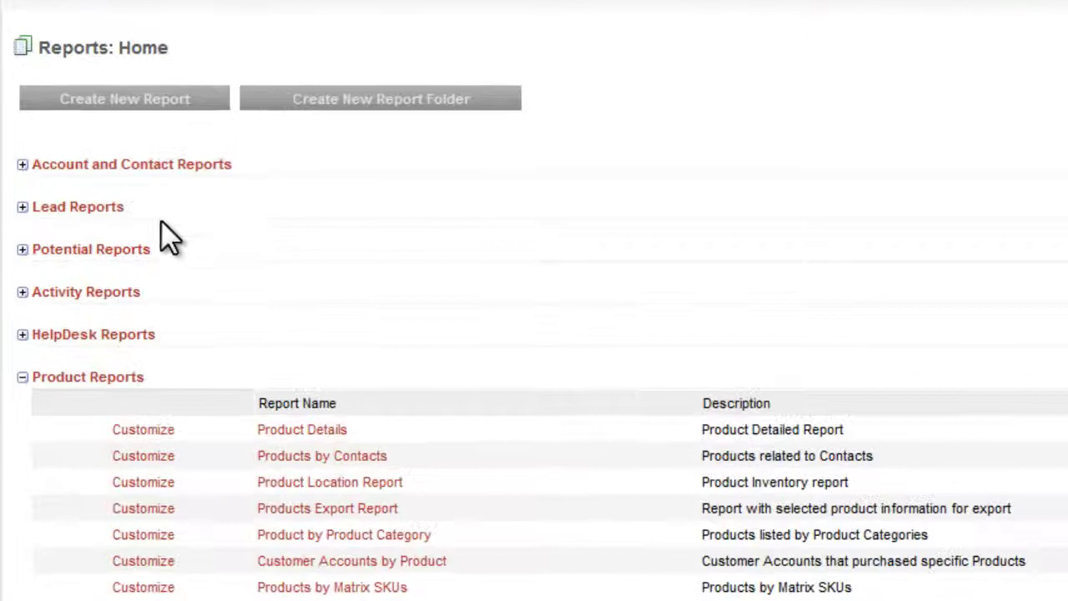
Start a new report on the Sales Order module with Accounts as related module and continue to its setup
{"action": "left_click", "coordinate": [125, 100]}
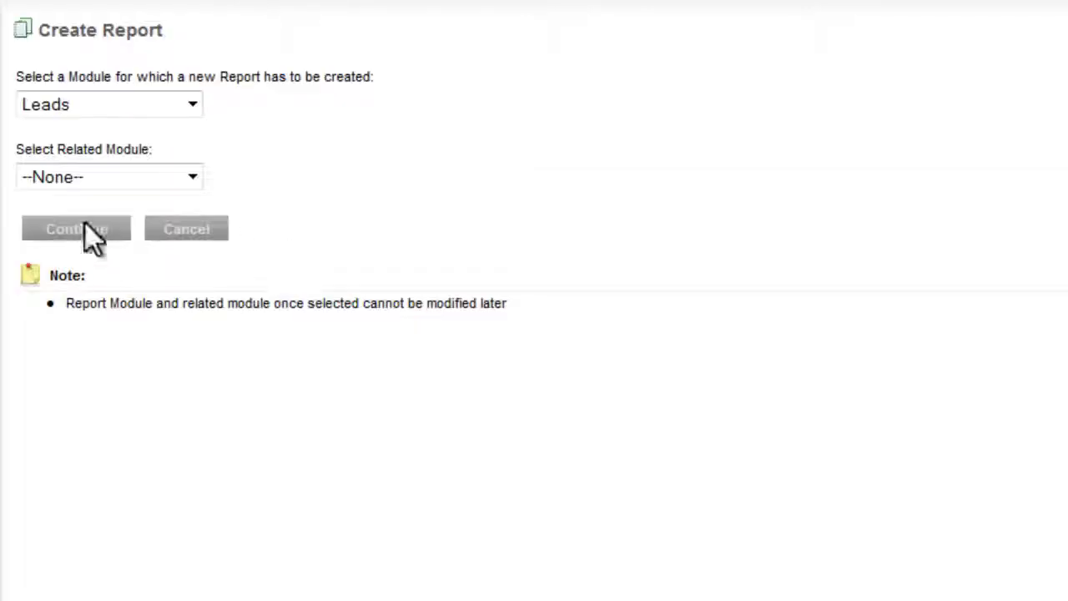
{"action": "left_click", "coordinate": [141, 102]}
{"action": "left_click", "coordinate": [89, 328]}
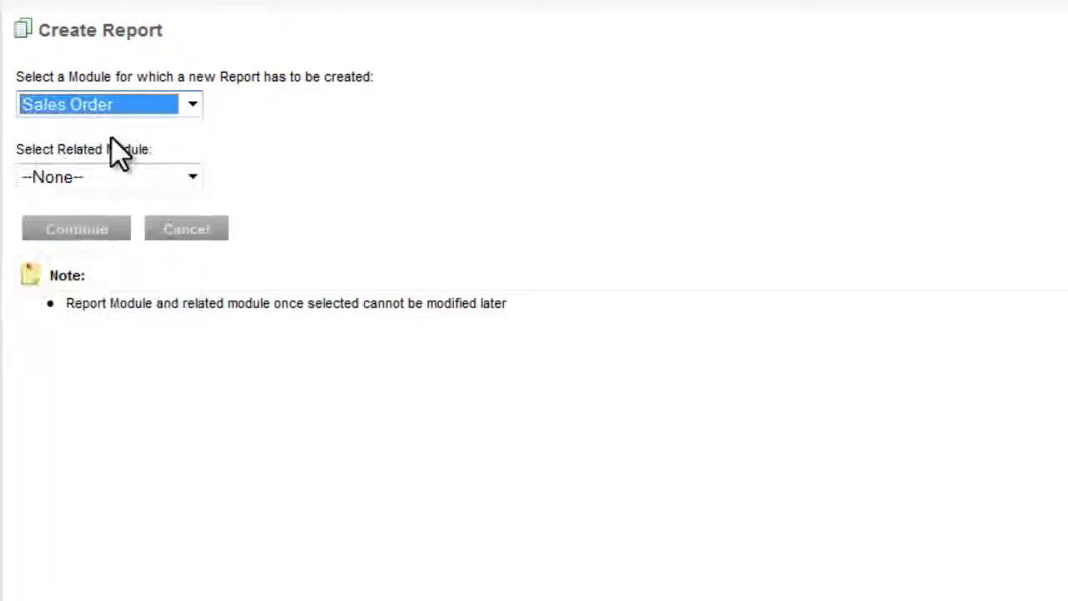
{"action": "left_click", "coordinate": [100, 176]}
{"action": "left_click", "coordinate": [85, 224]}
{"action": "left_click", "coordinate": [81, 231]}
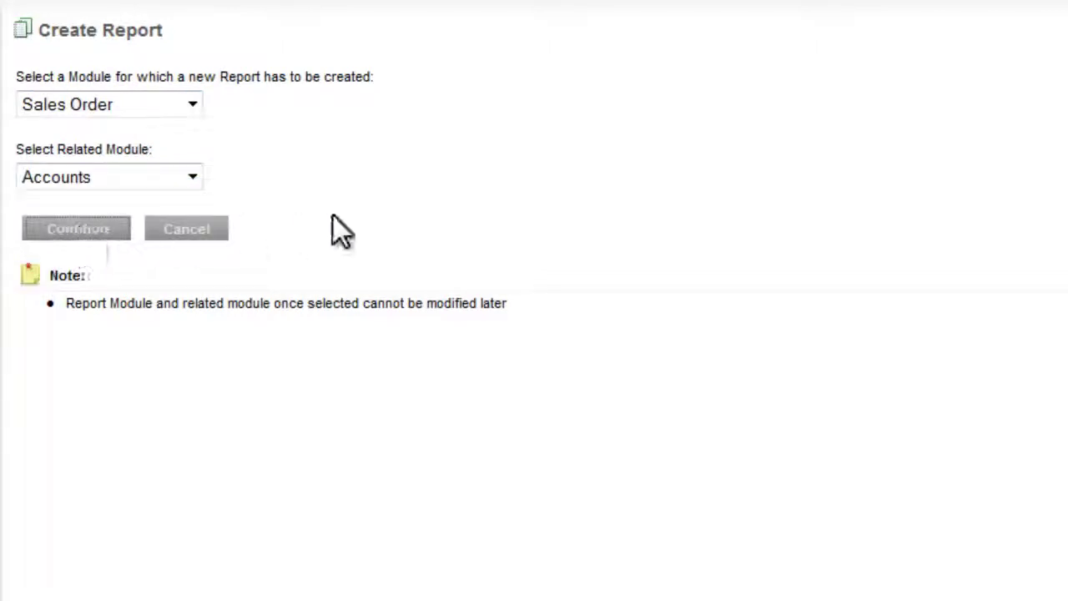